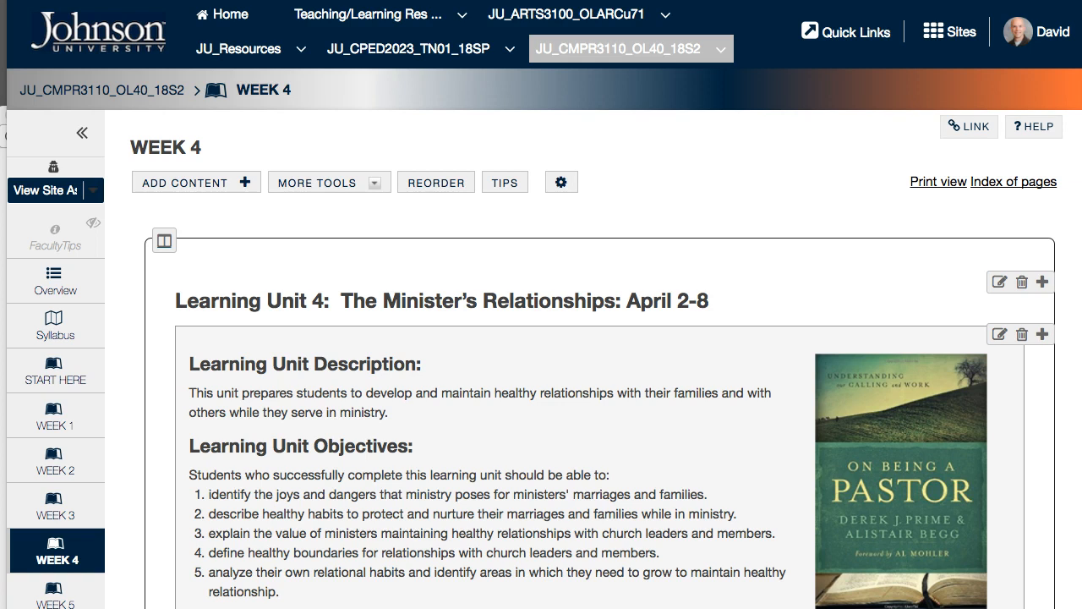
Step: Open the Week 1 page and examine the group-specific discussion topic links in its Discuss section
click(52, 423)
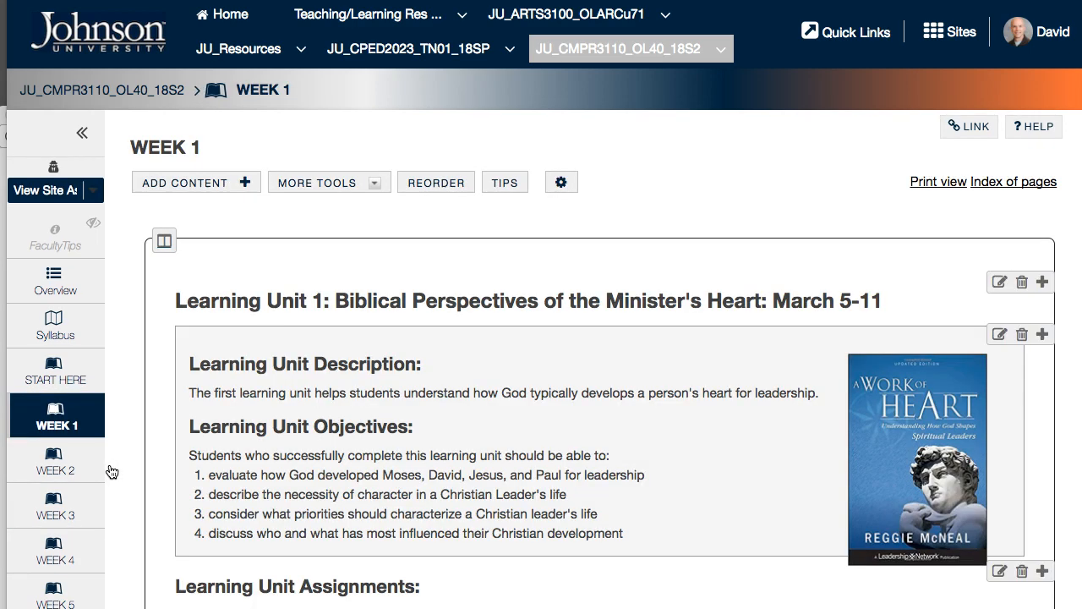
scroll(109, 471, down, 5)
scroll(111, 471, down, 10)
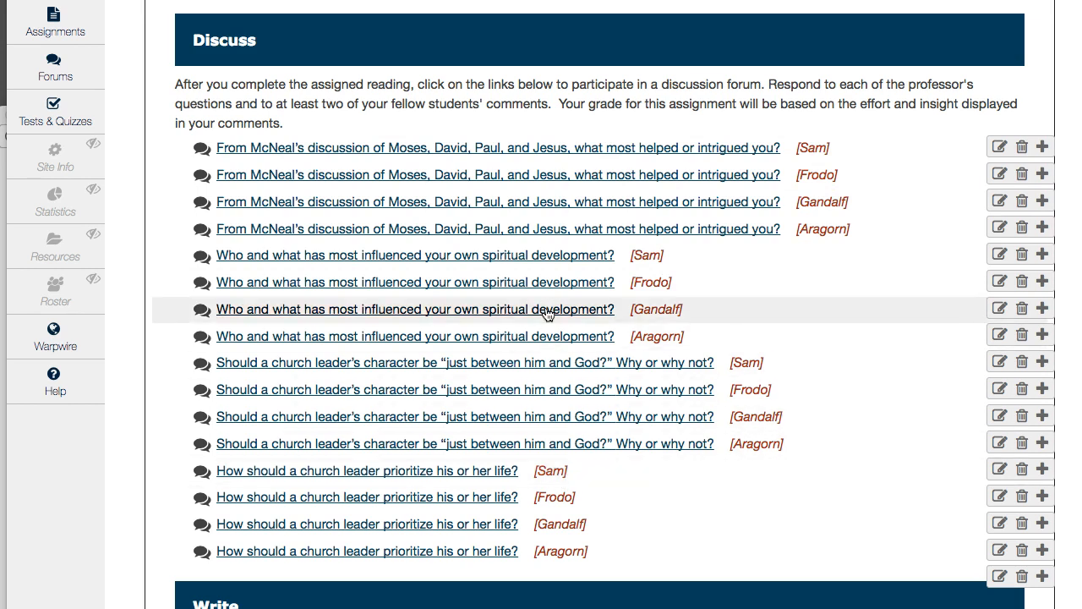
scroll(547, 313, up, 1)
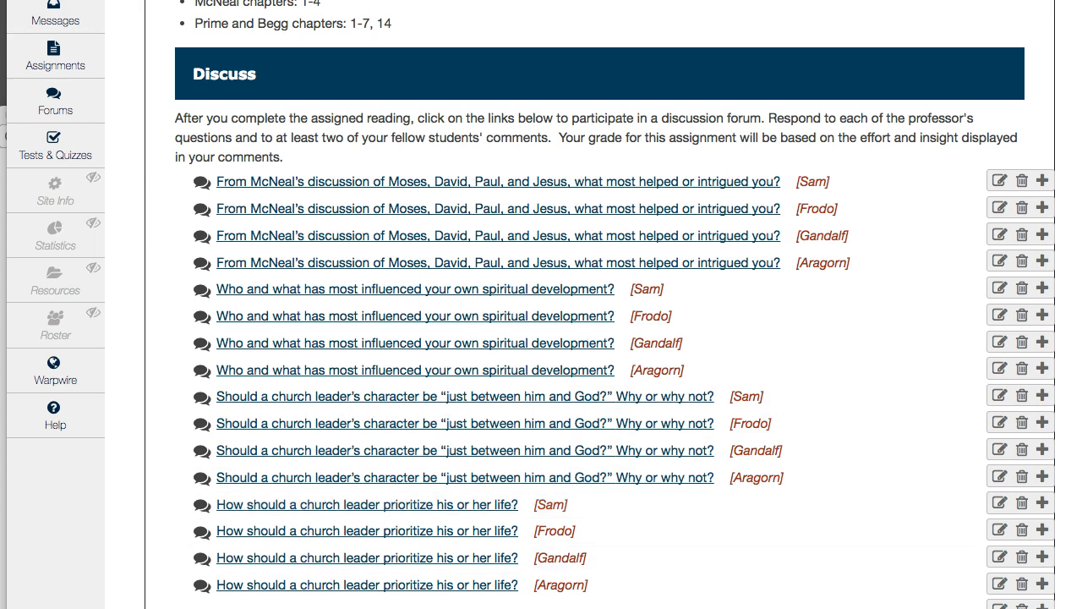
Step: Switch to the second browser window with the student account and examine the Week 1 page's assignments there
key(super+grave)
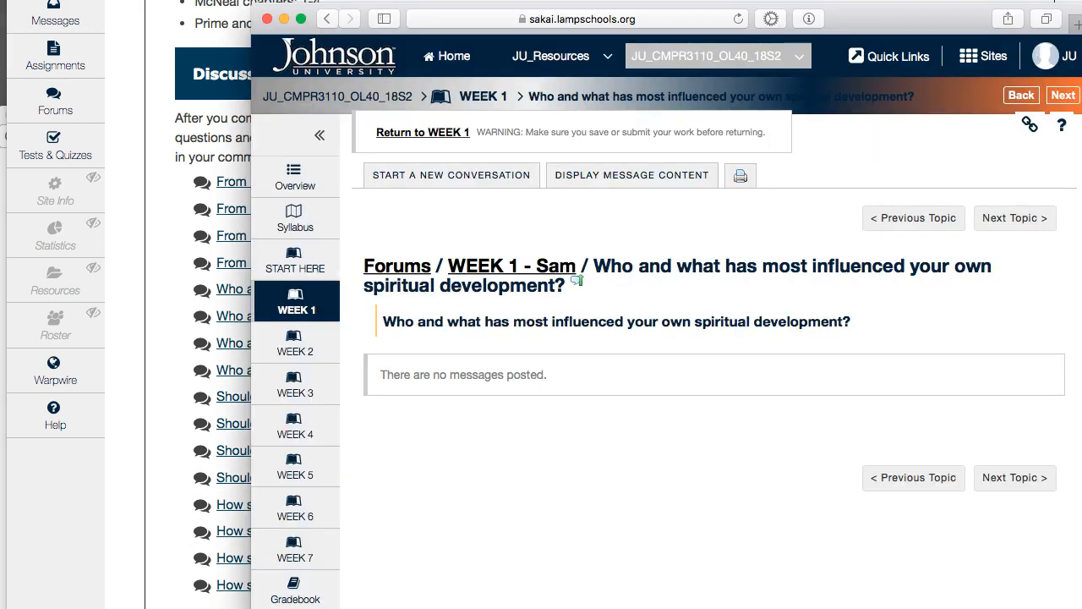
click(290, 318)
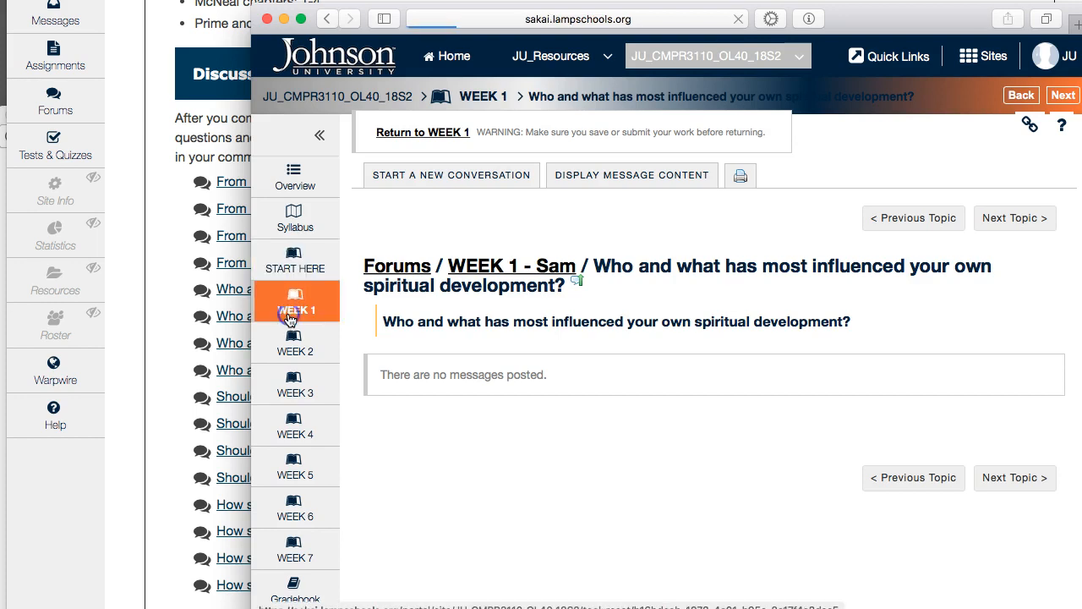
scroll(503, 347, down, 10)
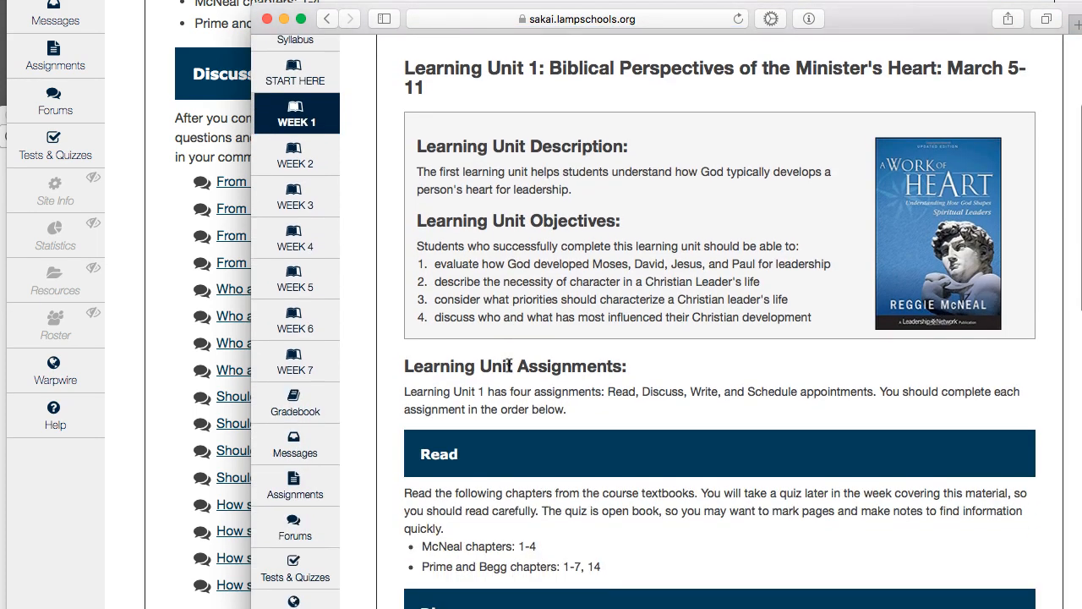
scroll(509, 364, down, 5)
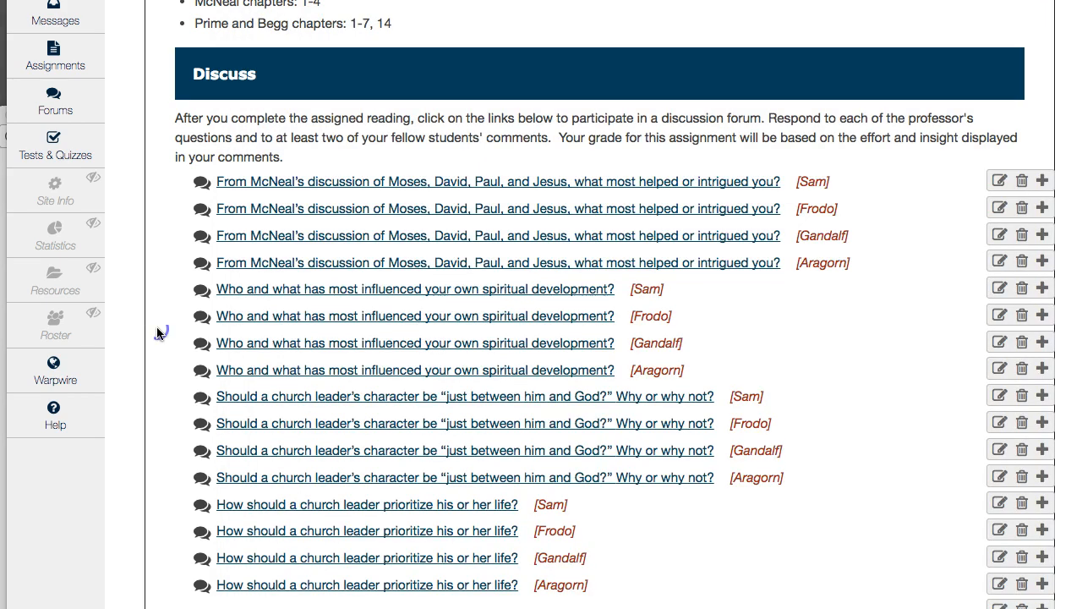
Step: Back in the instructor window, open the Week 4 page and examine the group labels on its Discuss links
scroll(157, 326, up, 5)
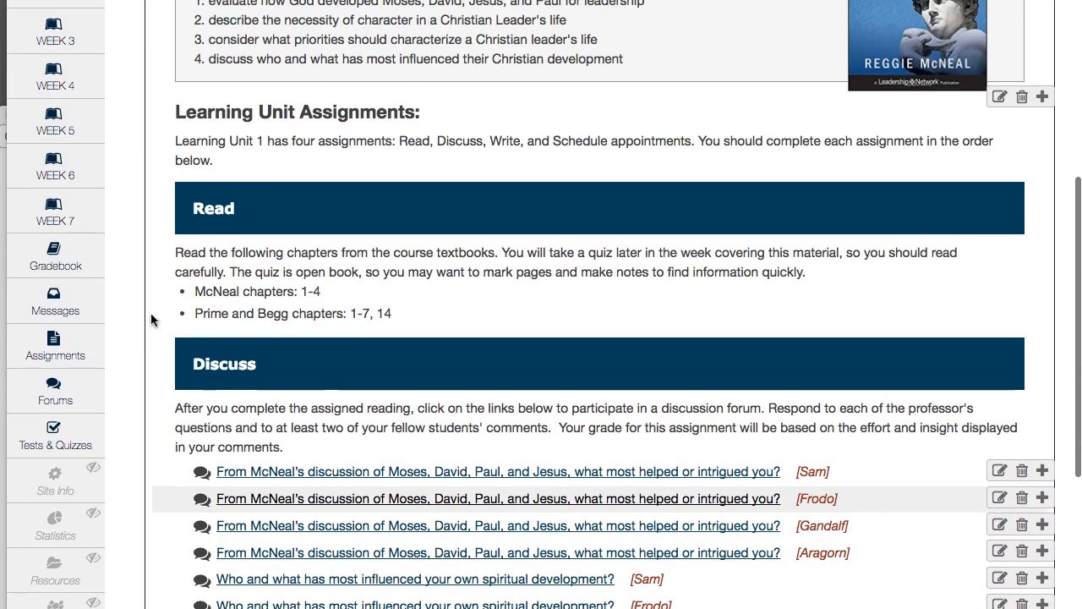
click(58, 84)
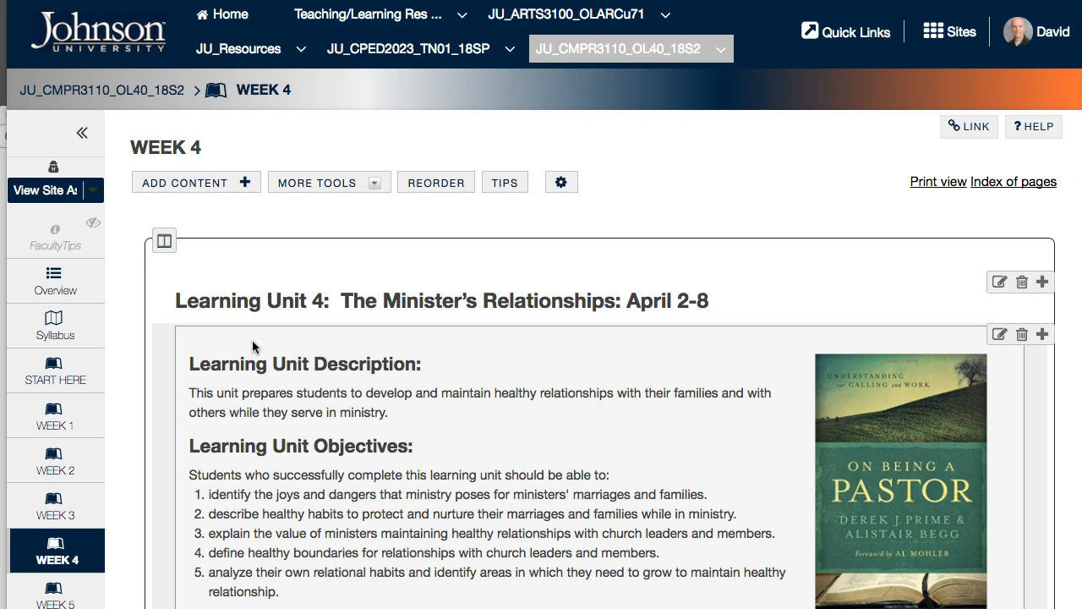
scroll(313, 497, down, 8)
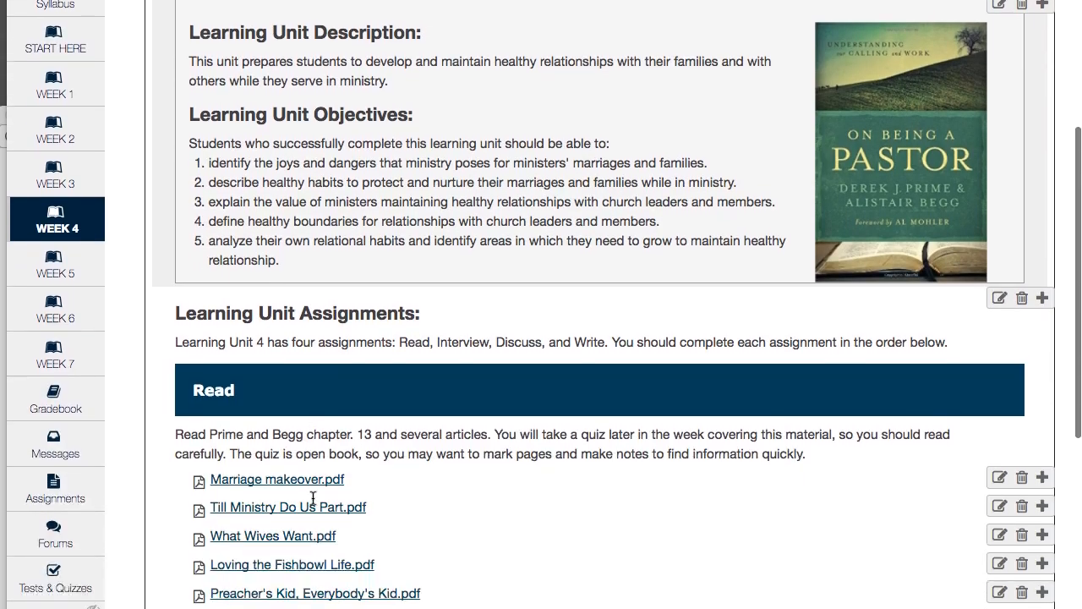
scroll(313, 497, down, 15)
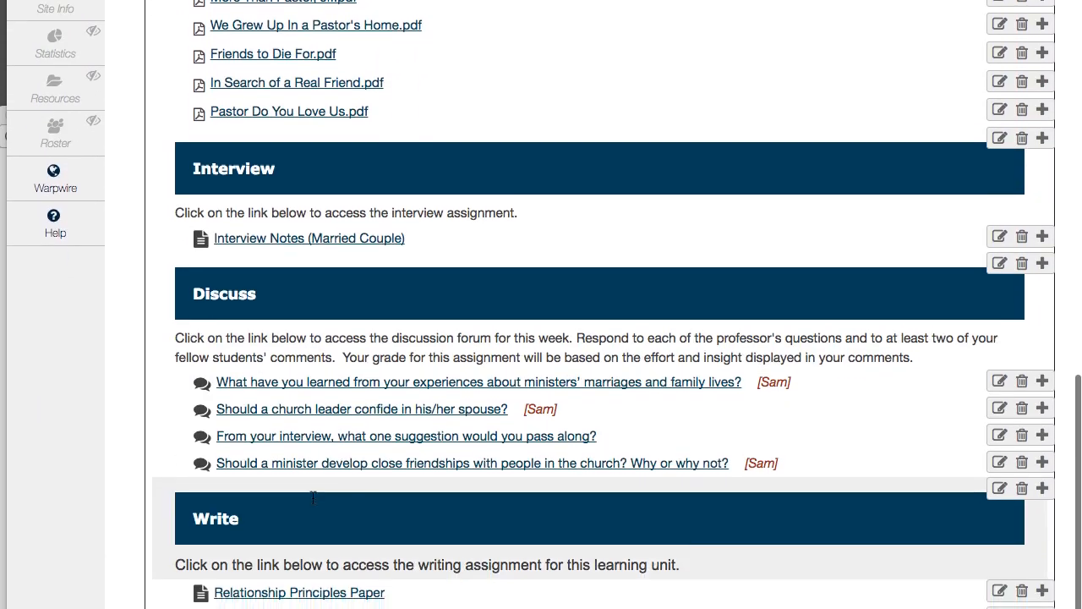
scroll(313, 497, down, 1)
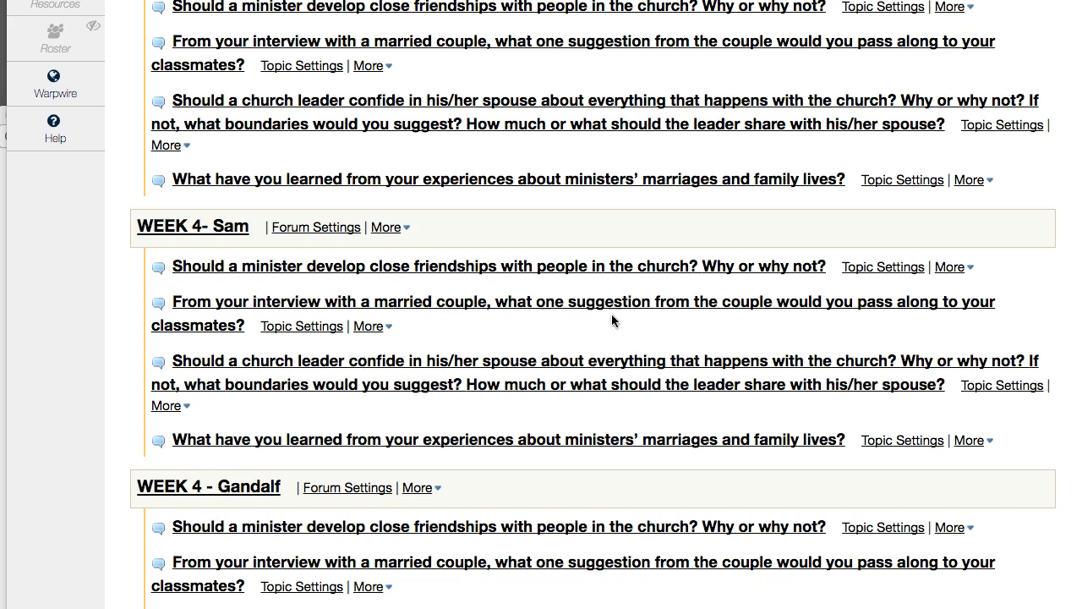
Step: Open the settings of the close-friendships topic in the WEEK 4- Sam forum and examine the Sam group's customized permissions
click(871, 273)
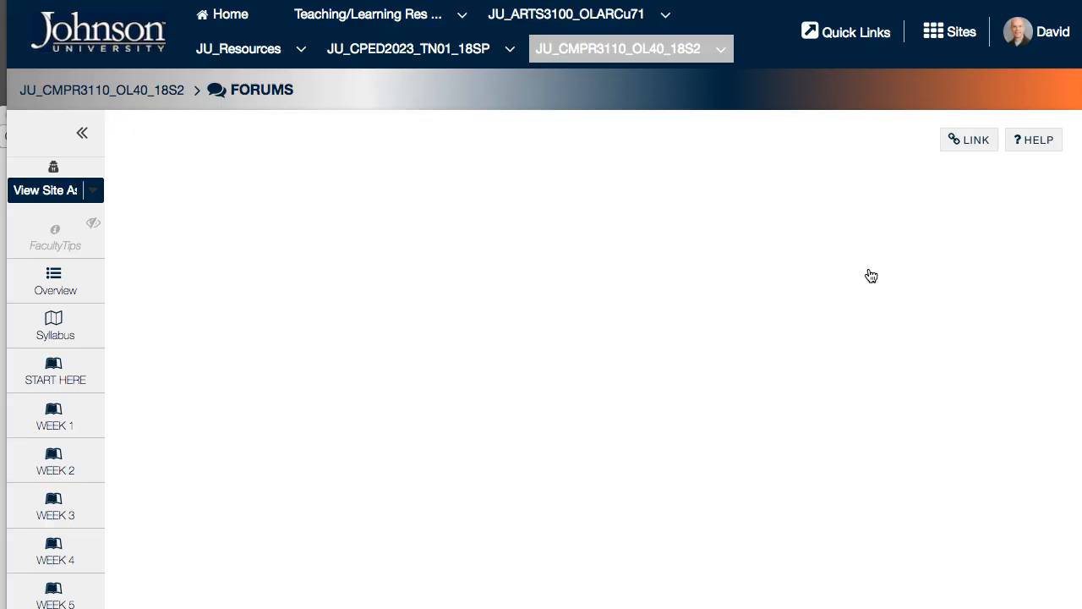
scroll(544, 396, down, 3)
scroll(544, 396, down, 10)
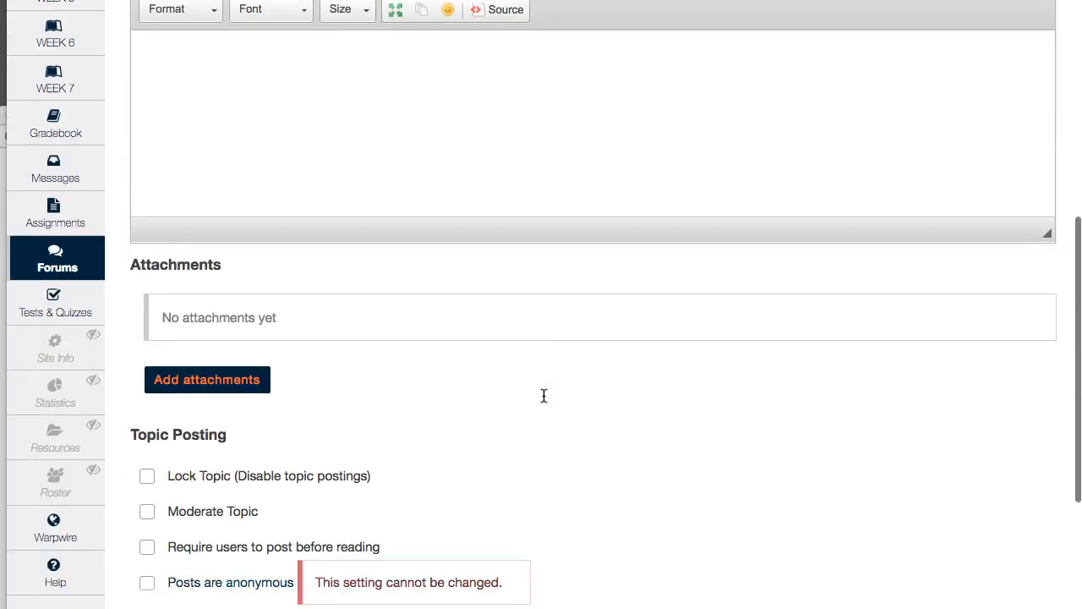
scroll(544, 396, down, 3)
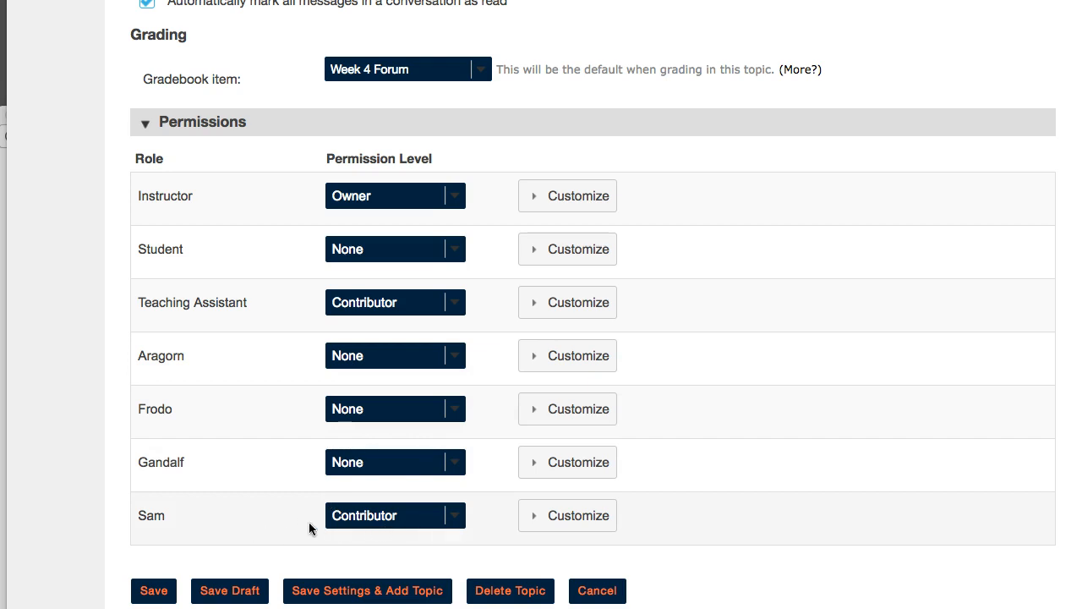
click(529, 524)
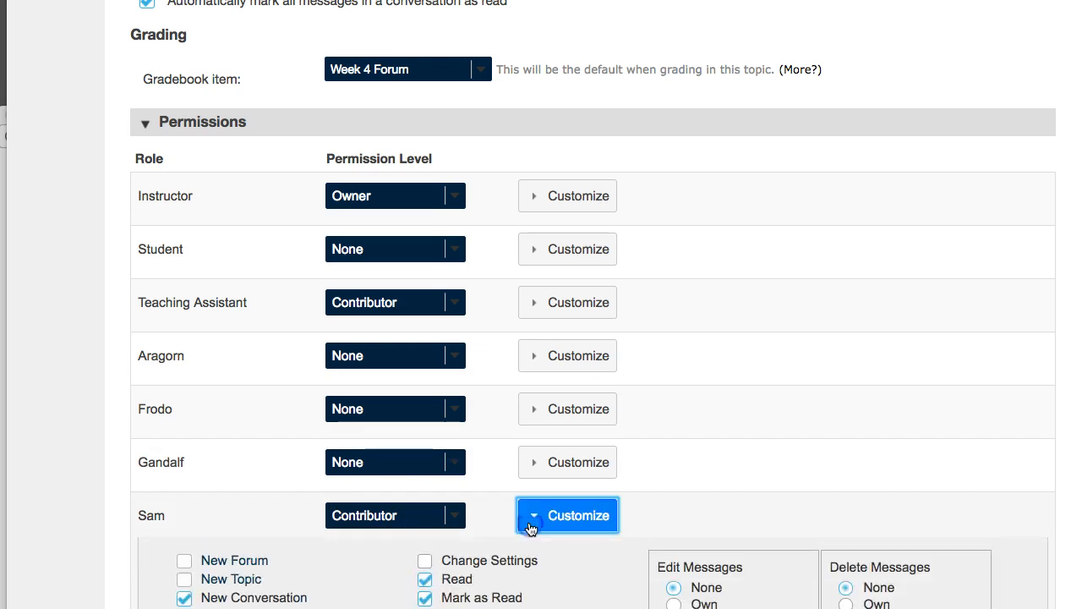
scroll(530, 528, down, 2)
scroll(530, 528, down, 1)
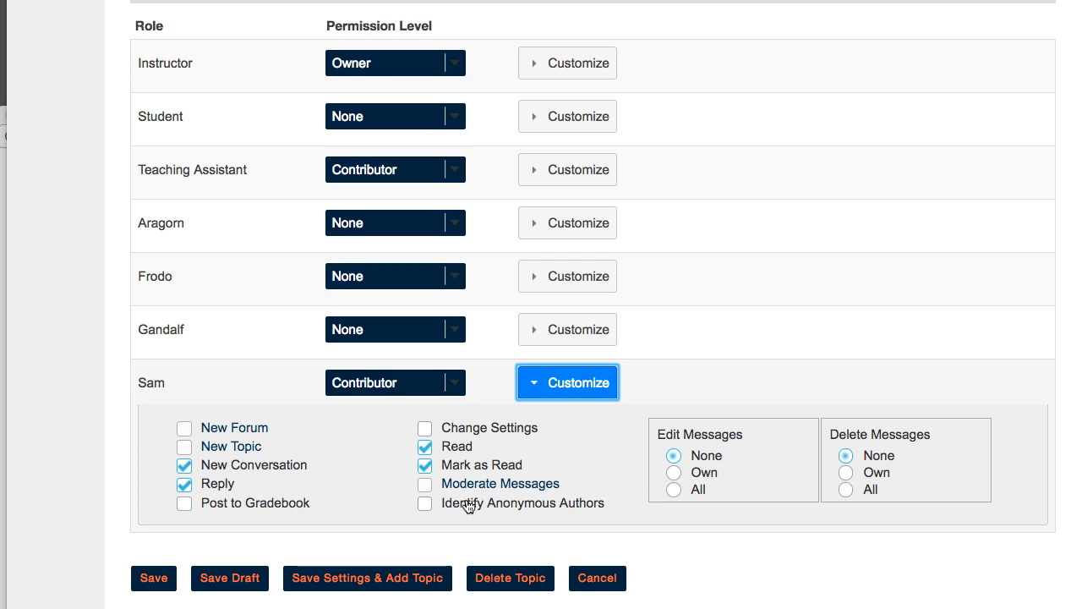
Step: Return to the WEEK 4- Sam forum, open the settings of the married-couple interview topic and set its gradebook item to Week 4 Forum
scroll(426, 418, up, 2)
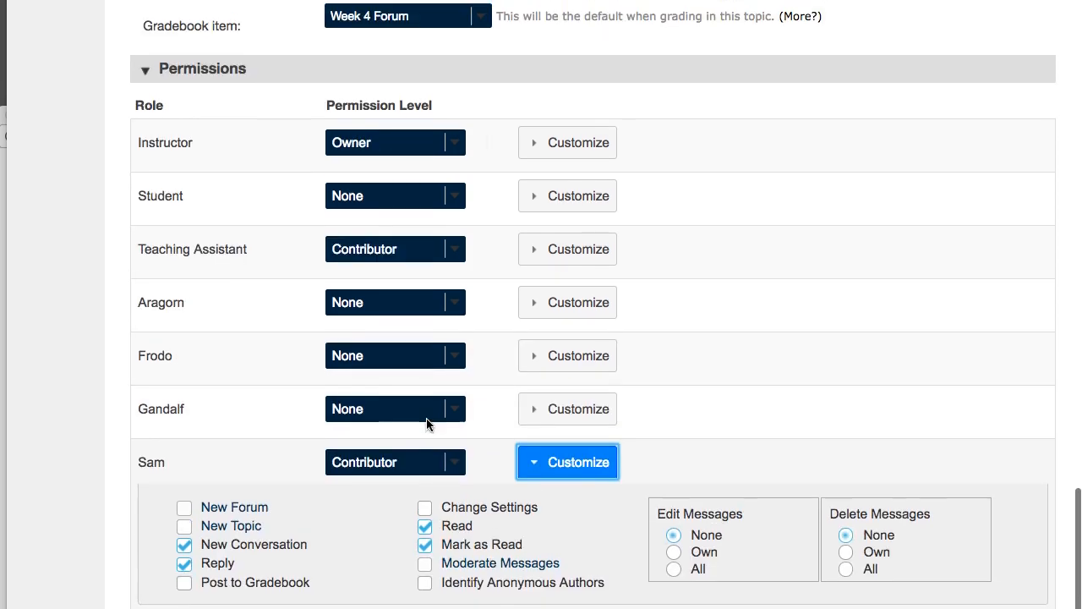
scroll(427, 423, up, 10)
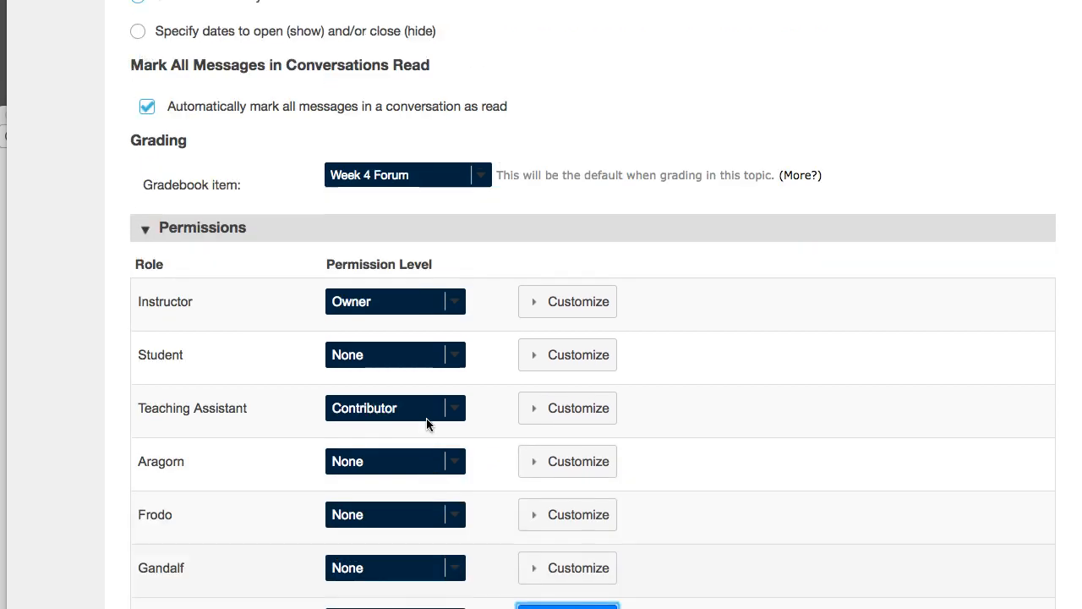
scroll(426, 423, up, 20)
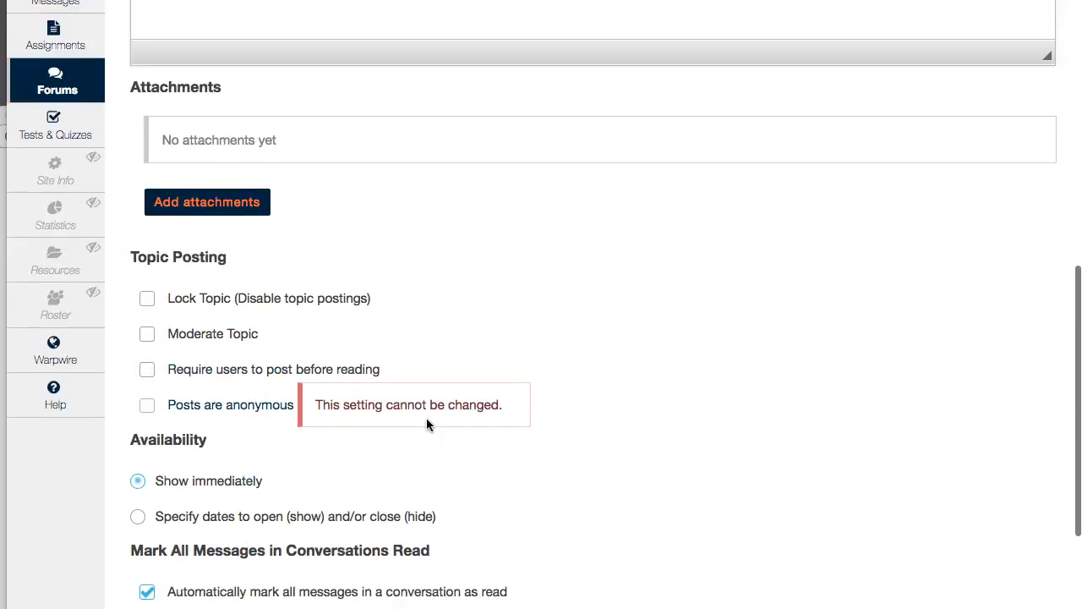
scroll(212, 153, up, 3)
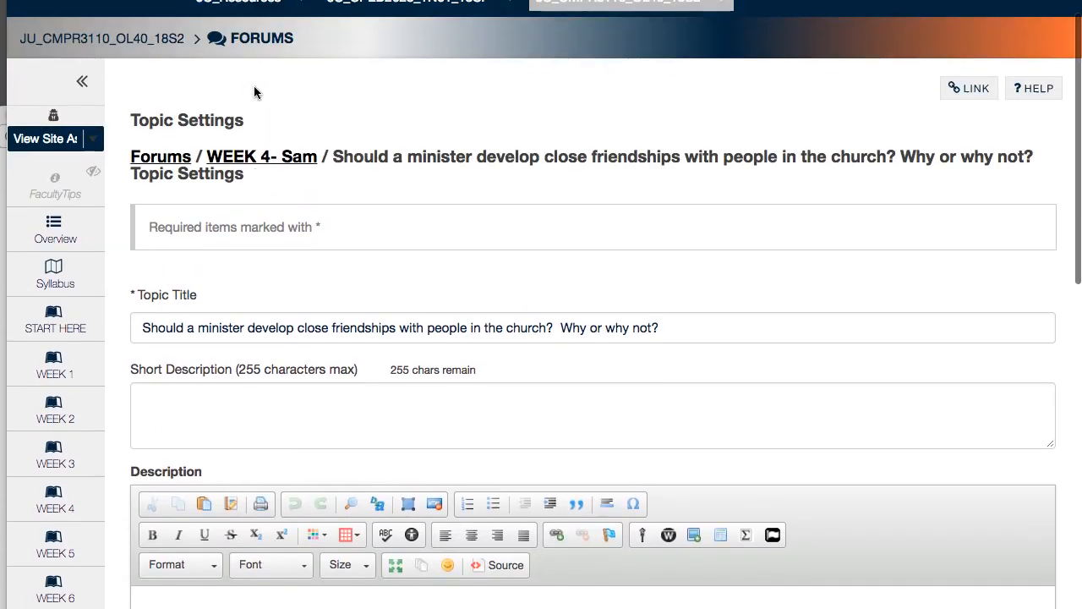
click(259, 170)
scroll(225, 249, down, 1)
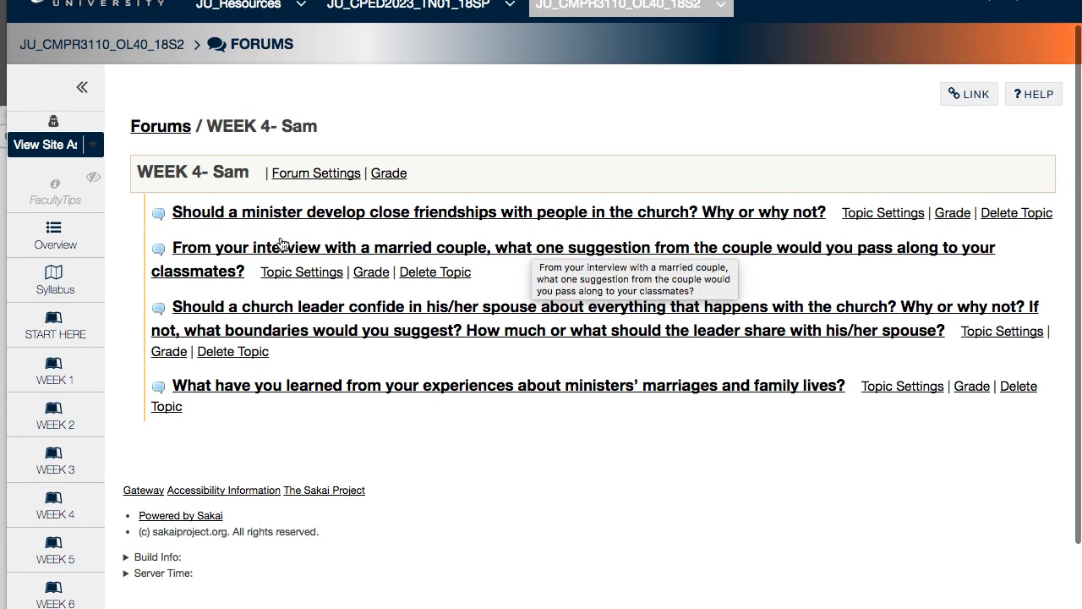
click(315, 273)
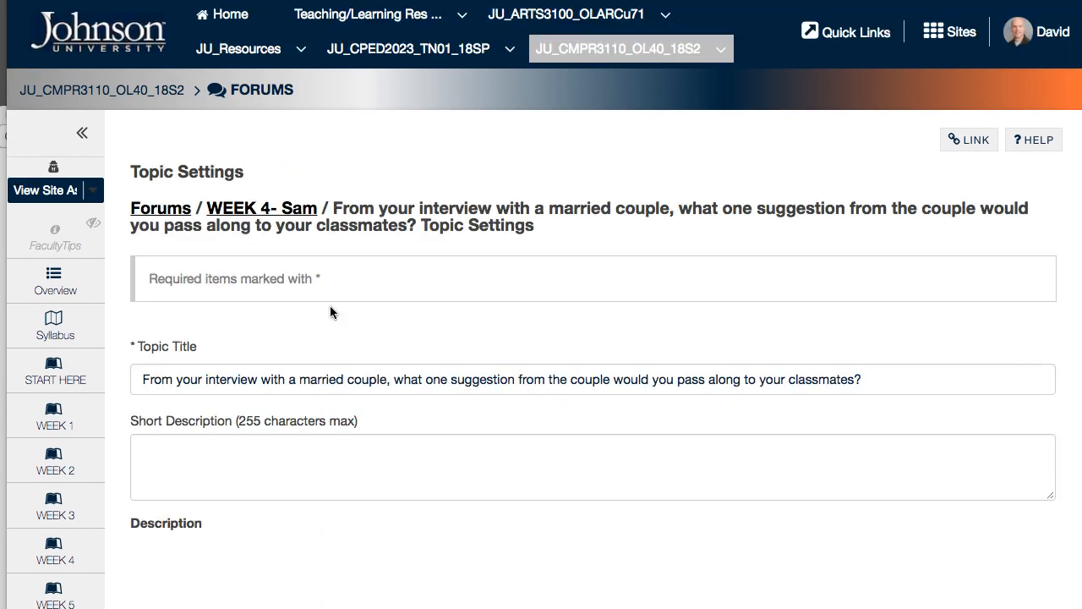
scroll(348, 341, down, 9)
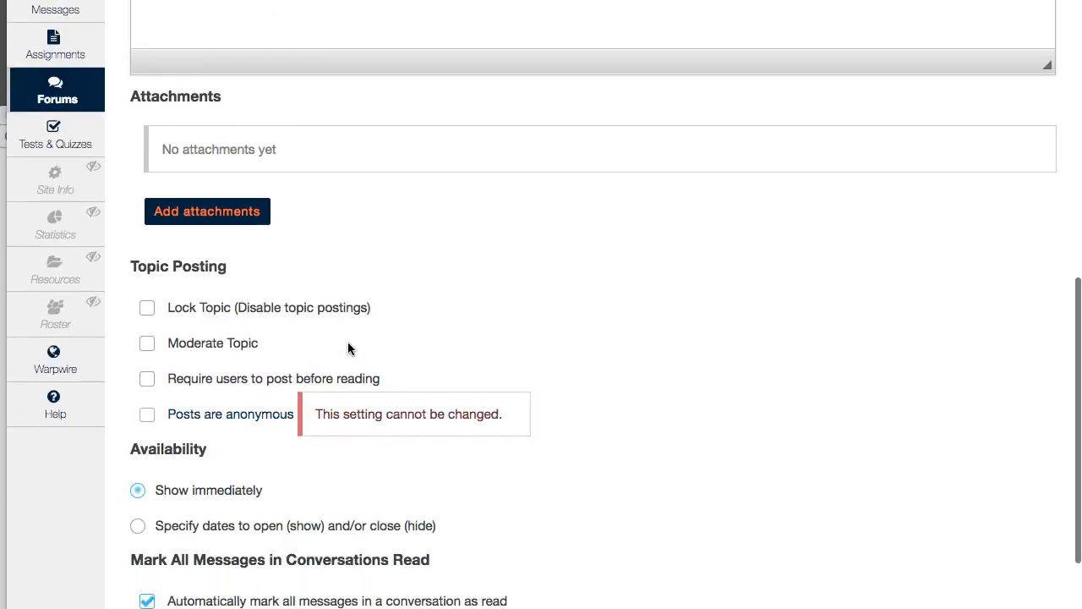
scroll(348, 341, down, 8)
click(413, 142)
click(414, 164)
Step: Set the interview topic's permission level to None for Student and Contributor for Sam, and save the settings
scroll(262, 237, down, 1)
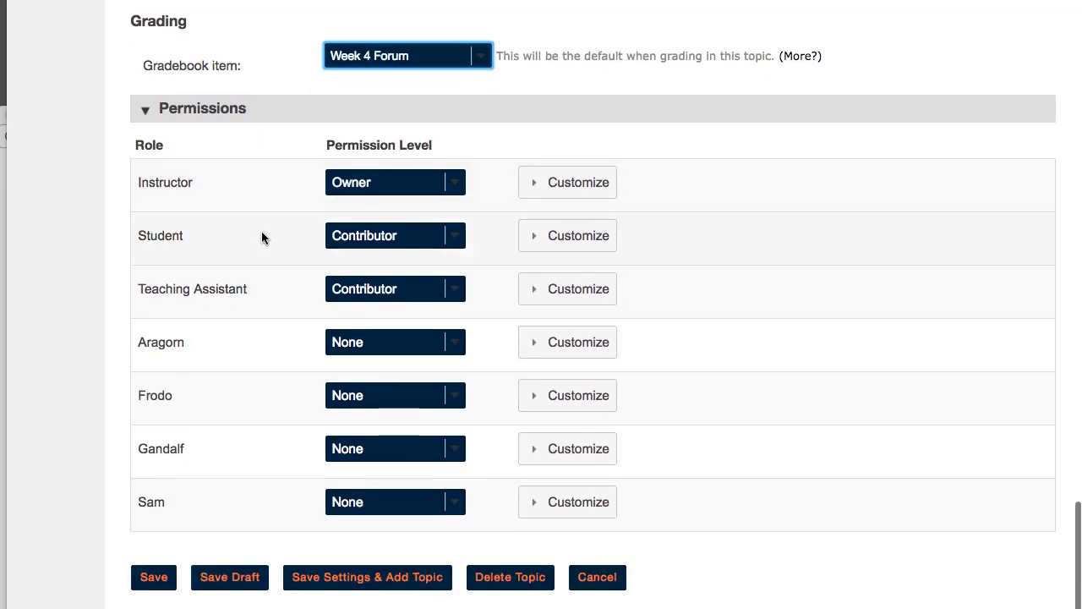
click(366, 242)
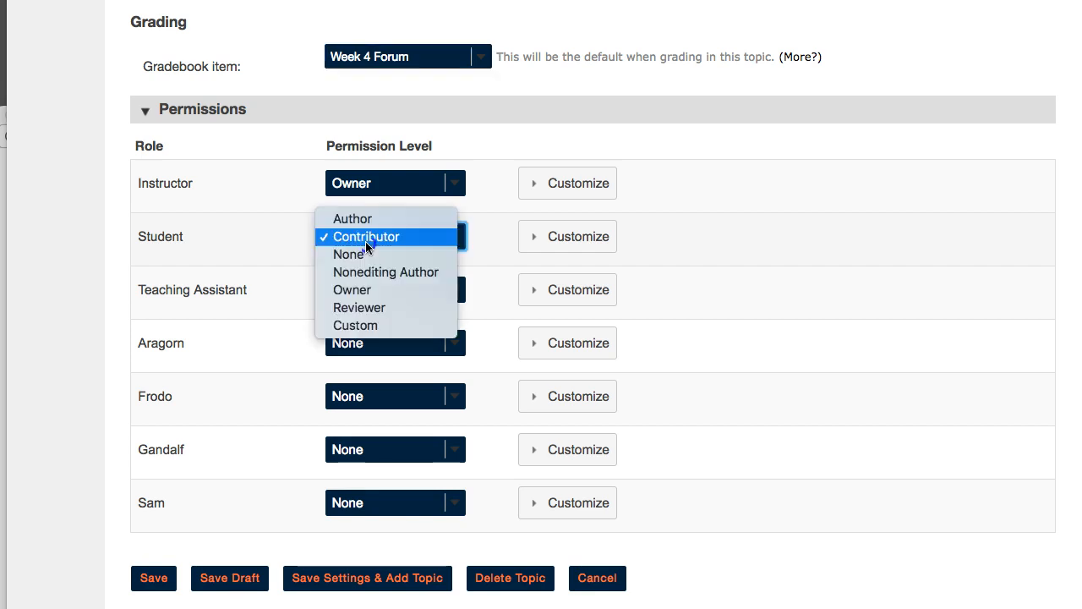
click(364, 255)
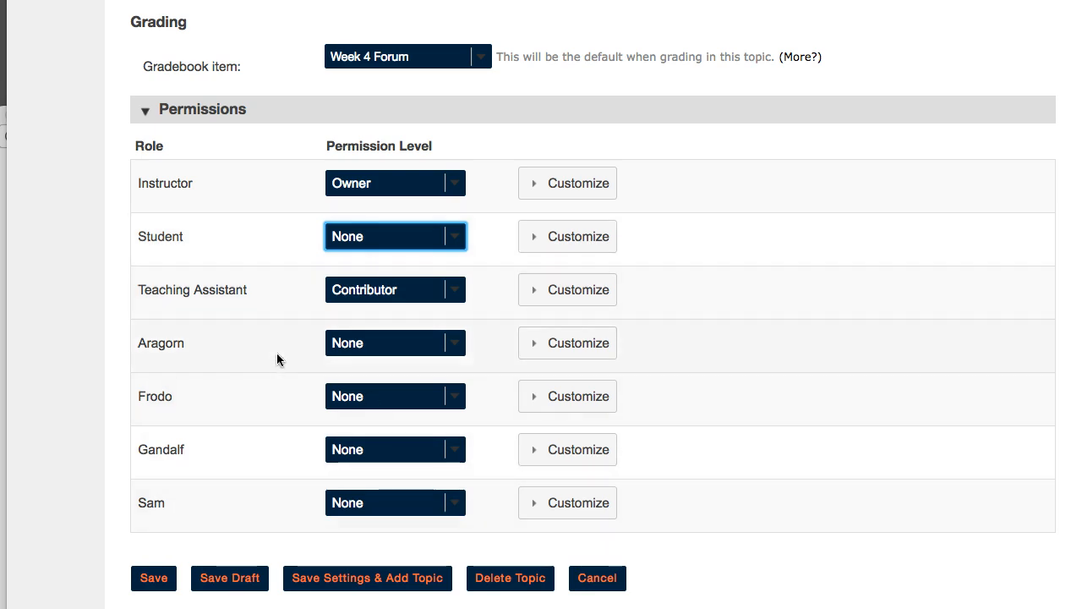
click(392, 512)
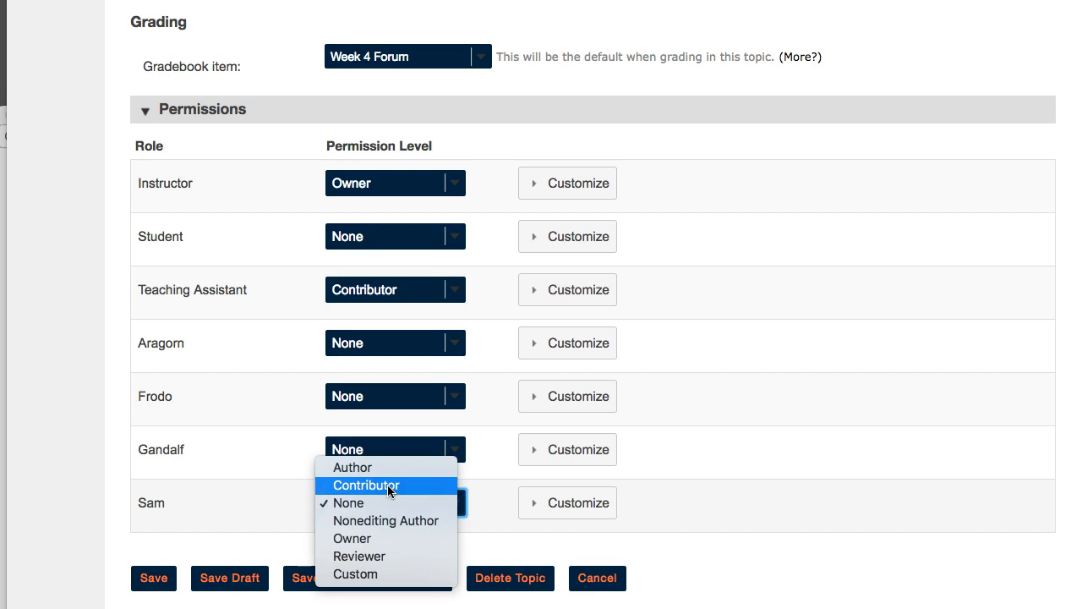
click(390, 488)
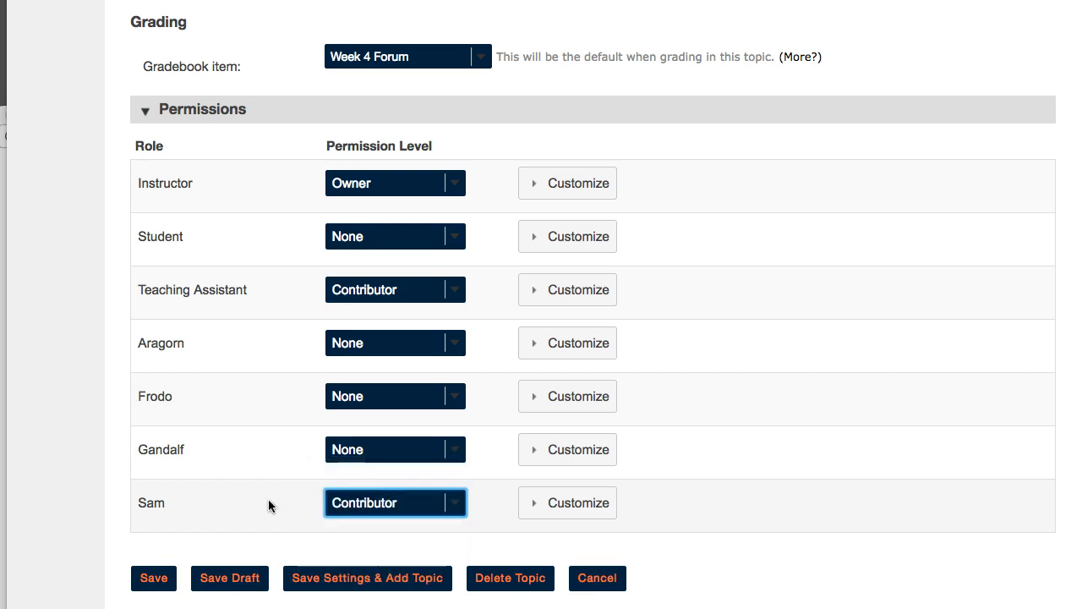
click(147, 585)
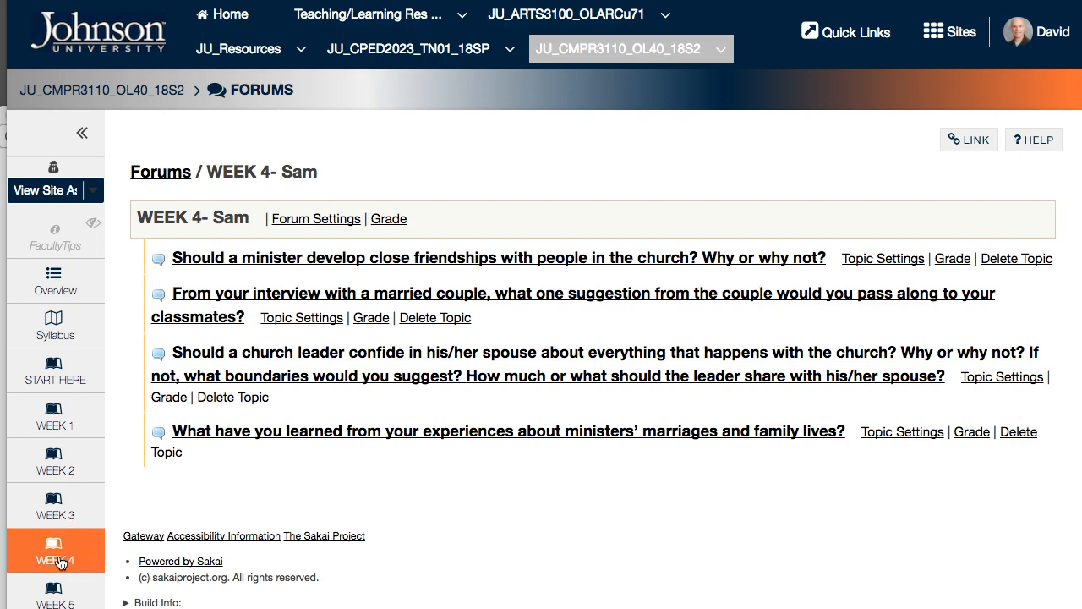
Step: Open the Week 4 page and insert a link to the WEEK 4 - Frodo topic about experiences of ministers' marriages above the church-leader confiding link
click(59, 560)
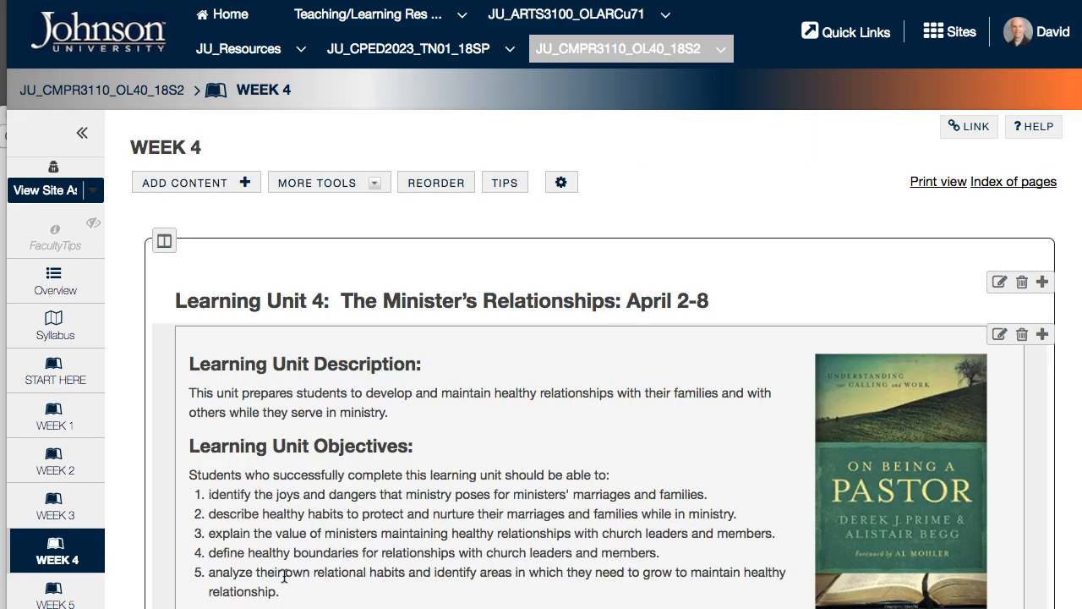
scroll(285, 575, down, 3)
scroll(284, 575, down, 10)
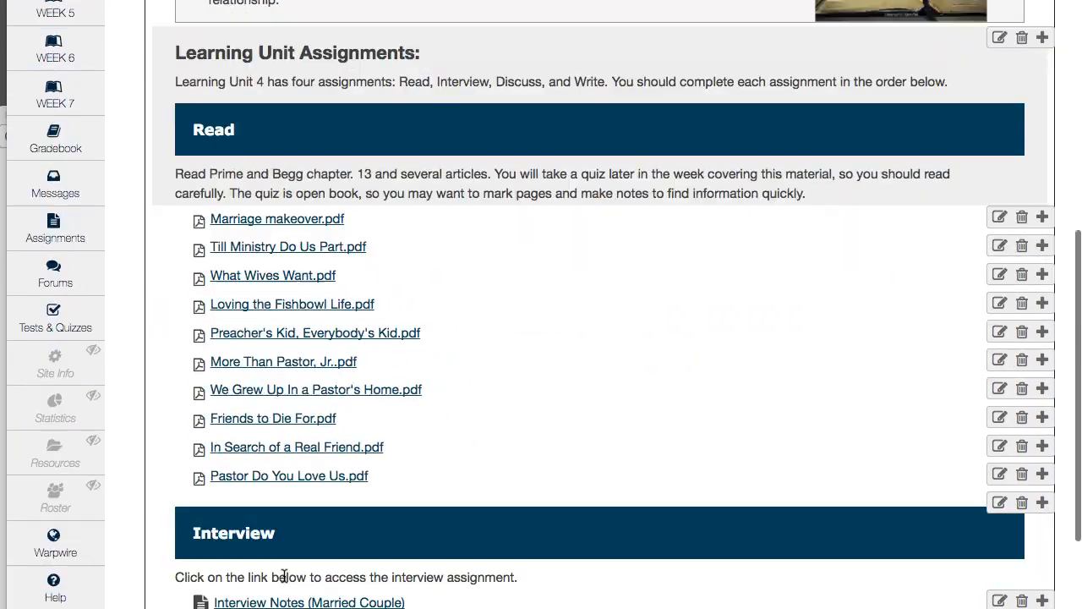
scroll(284, 576, down, 5)
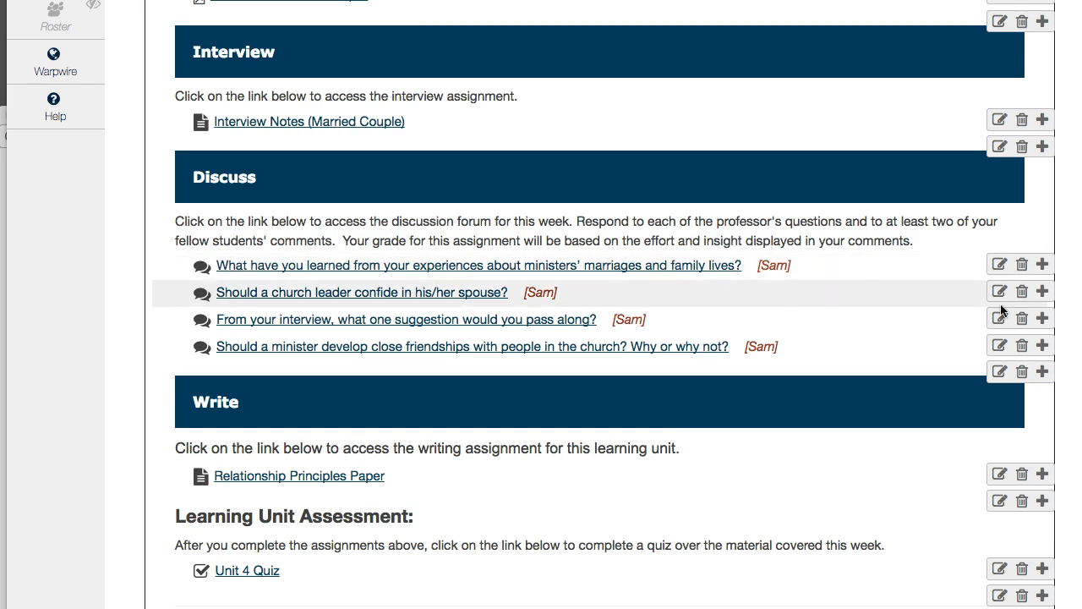
click(1044, 292)
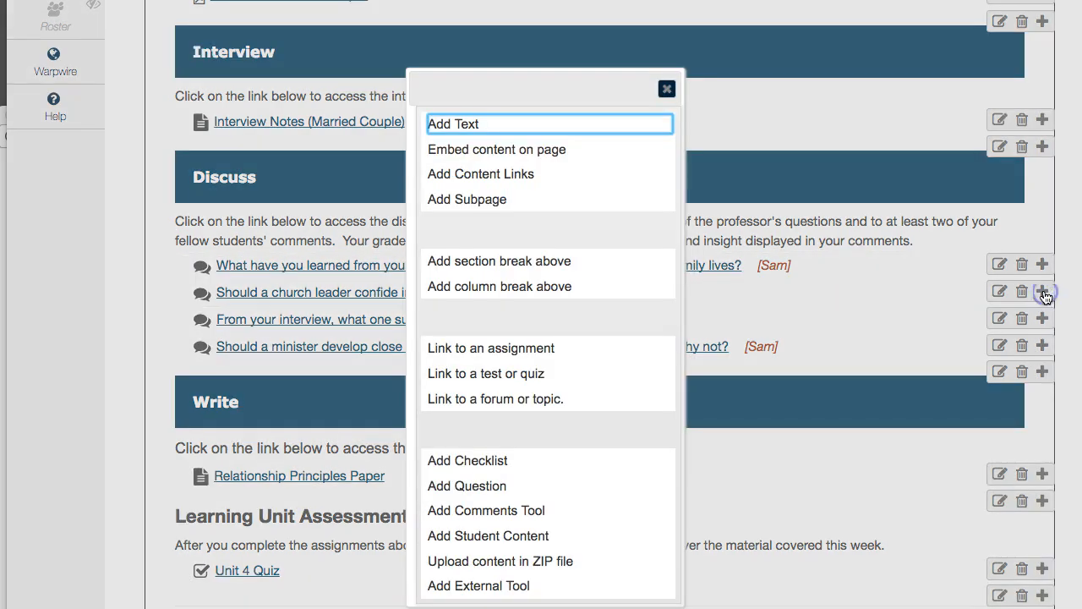
click(470, 400)
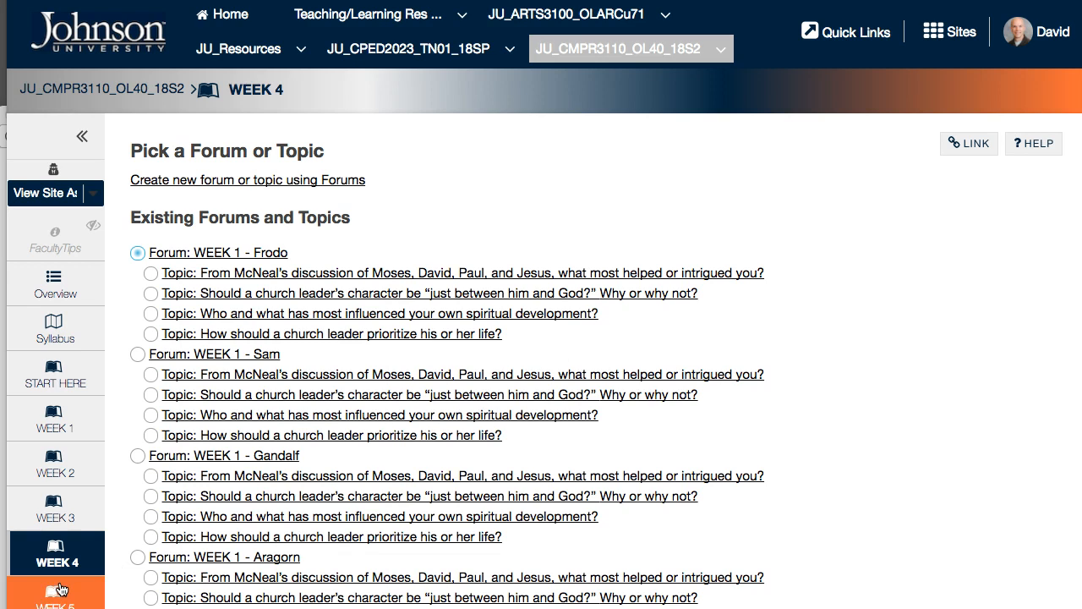
scroll(302, 542, down, 5)
scroll(302, 541, down, 2)
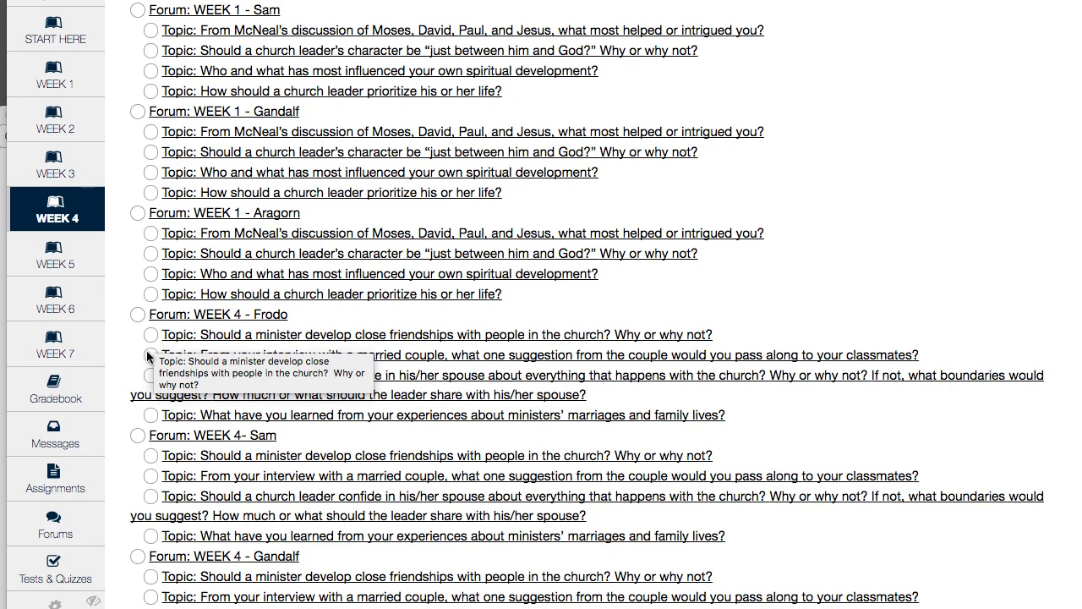
click(150, 414)
scroll(176, 459, down, 10)
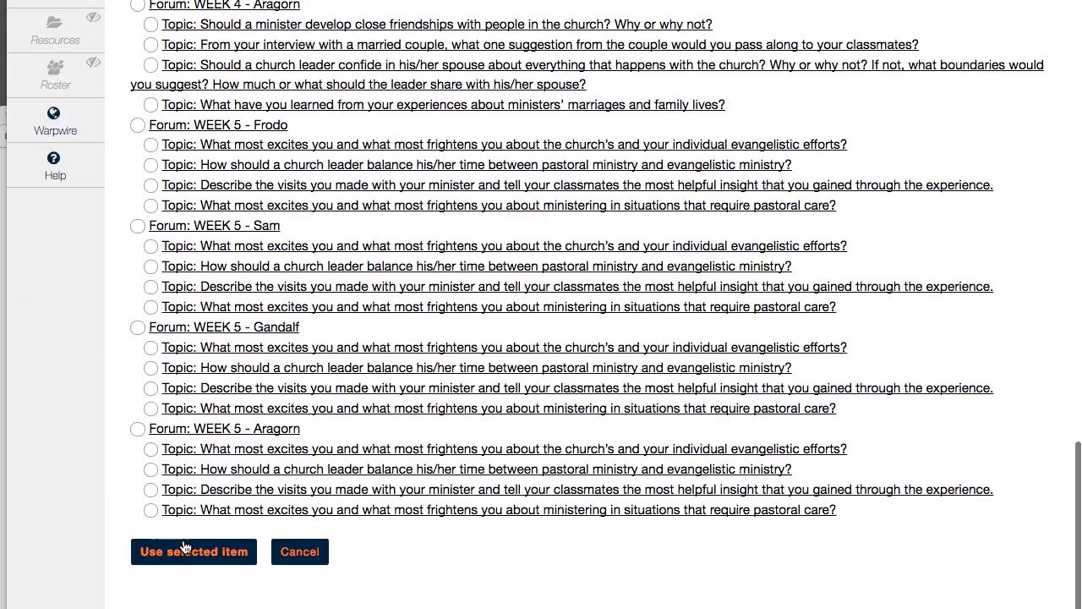
click(184, 551)
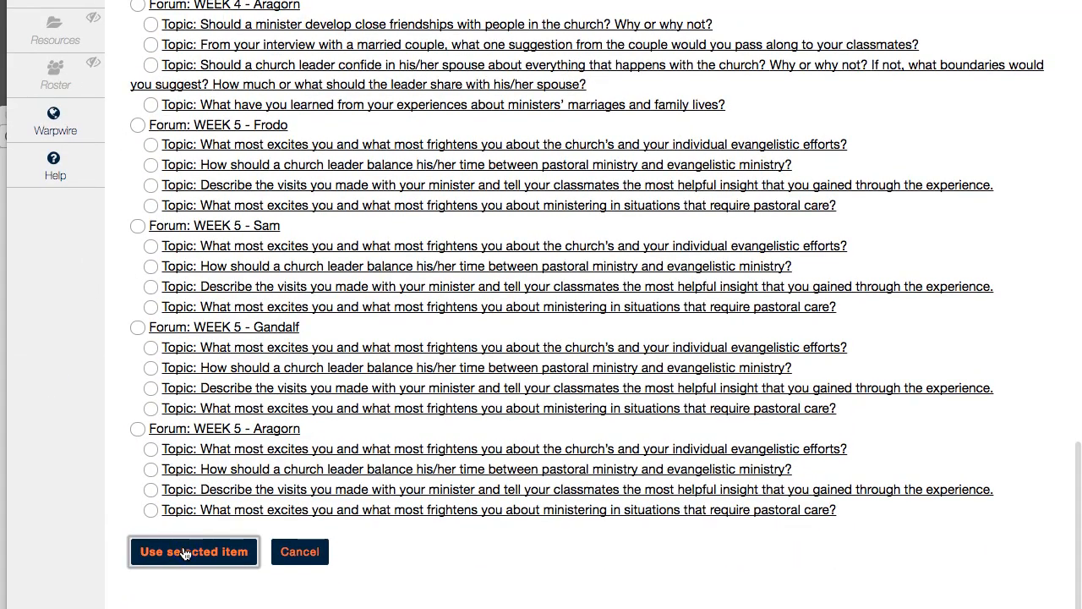
scroll(354, 526, down, 12)
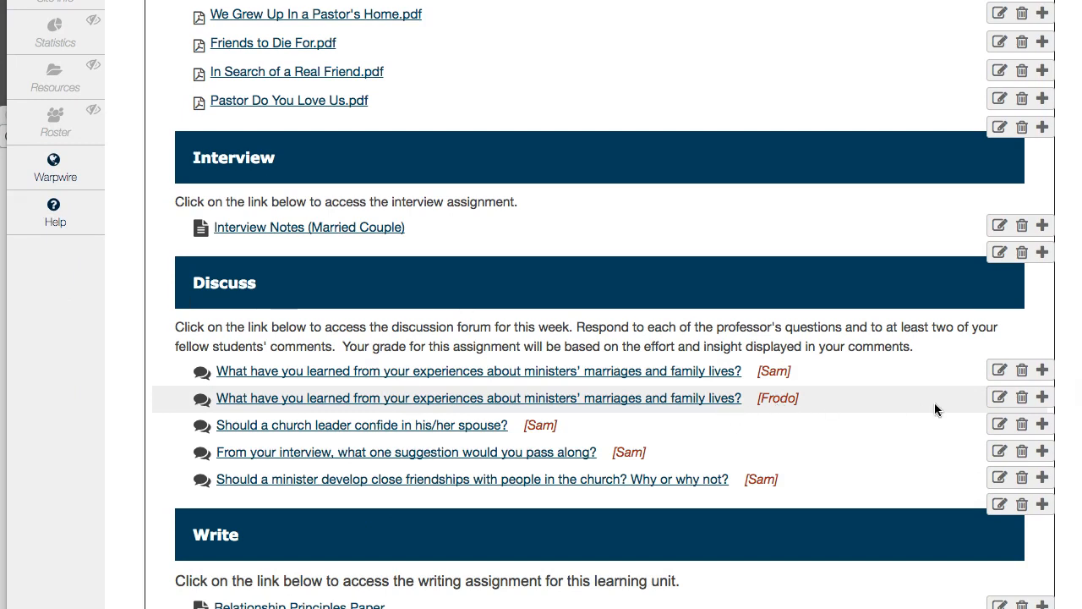
Step: Add the WEEK 4 - Gandalf topic about experiences of ministers' marriages and family lives to the Discuss section, directly below the Frodo link
click(1042, 423)
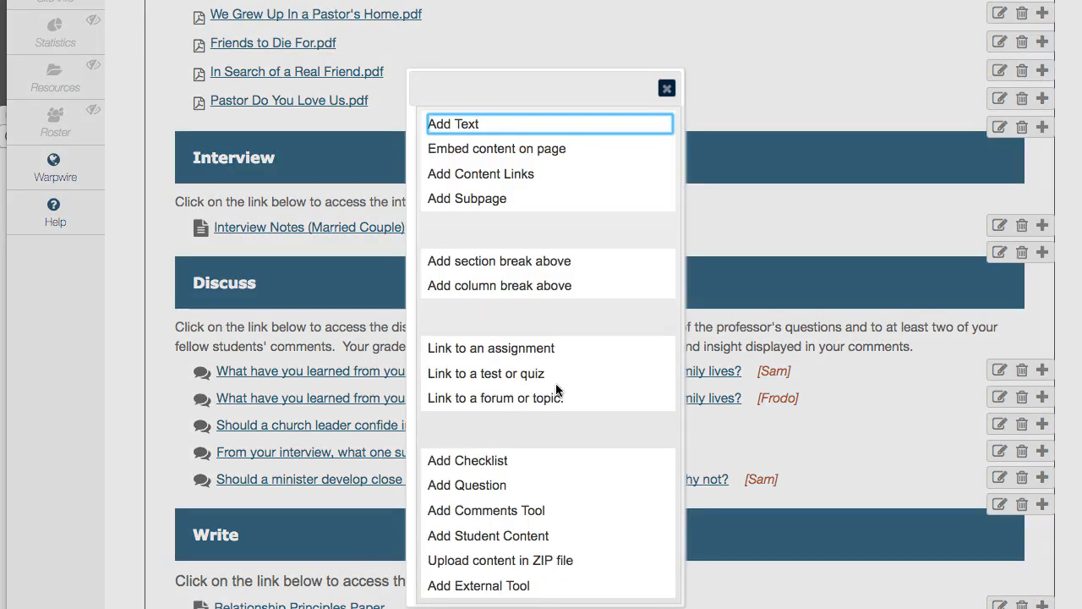
click(499, 403)
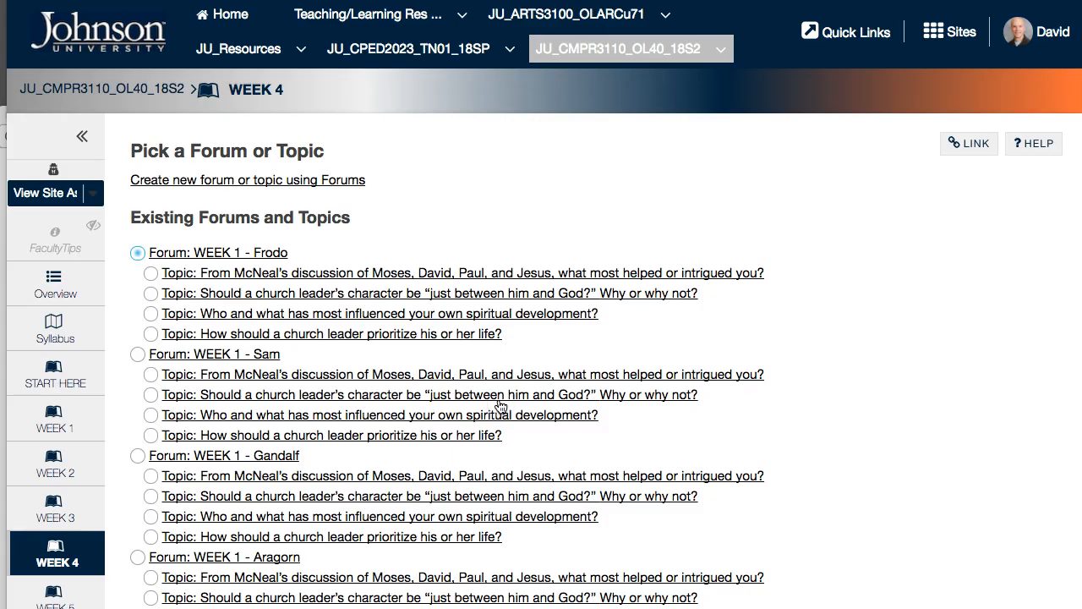
scroll(500, 406, down, 10)
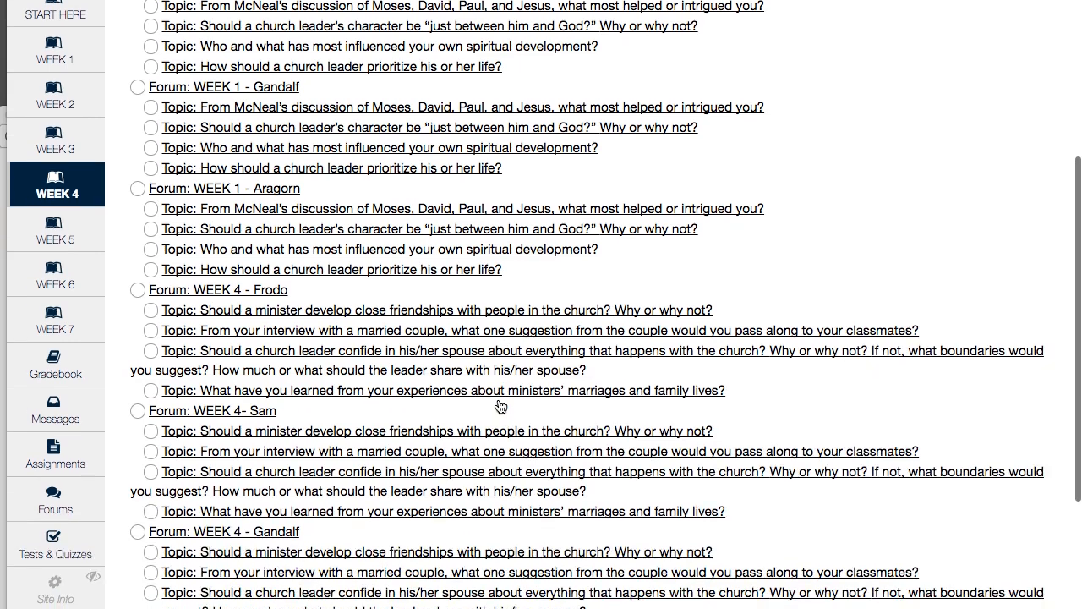
scroll(501, 407, down, 3)
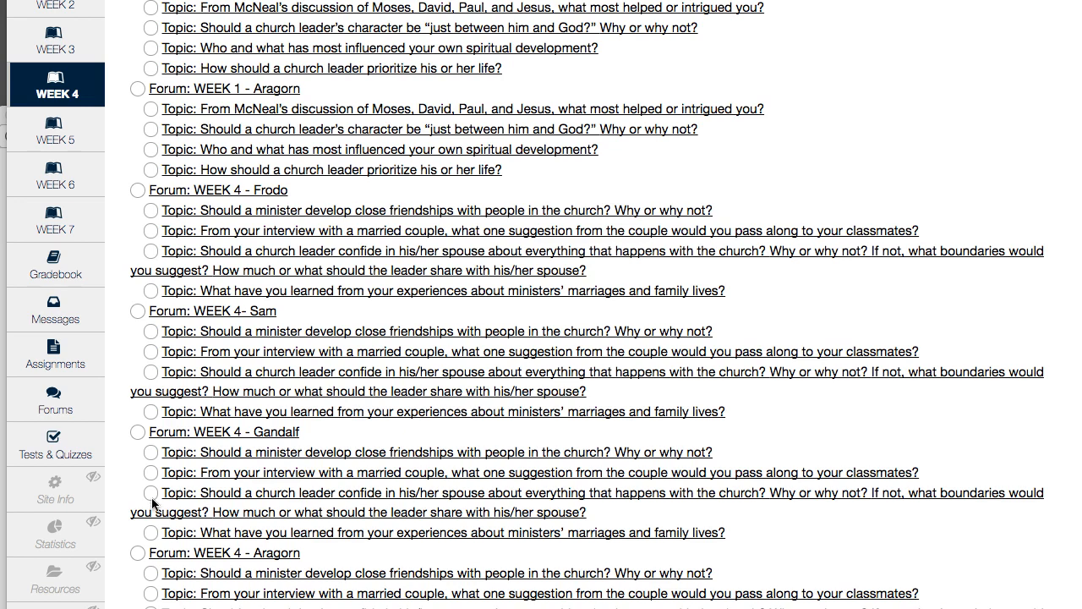
click(151, 533)
scroll(151, 534, down, 10)
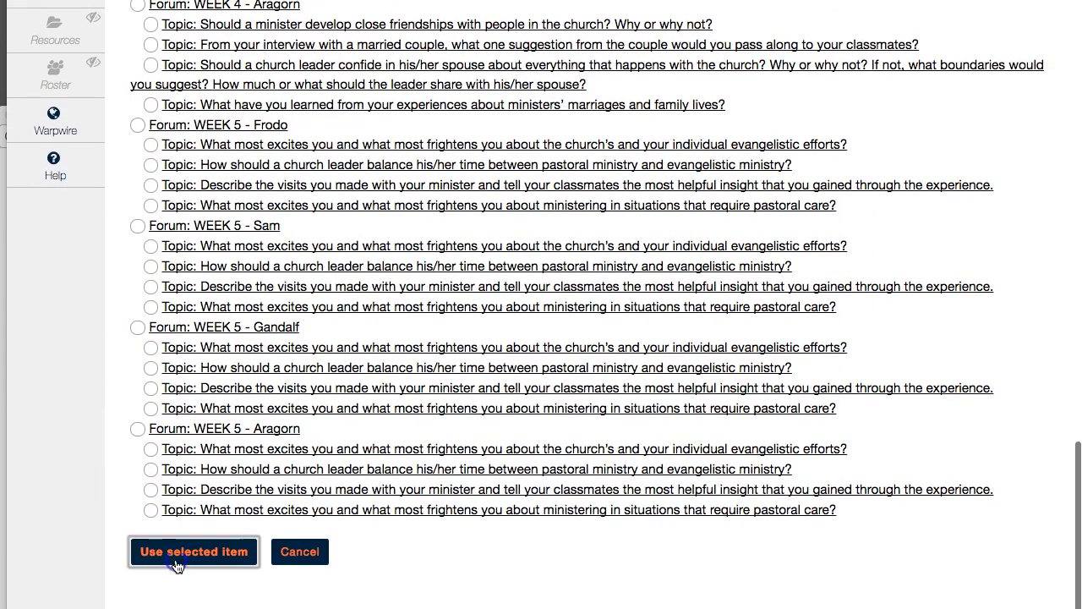
click(301, 551)
scroll(503, 528, down, 10)
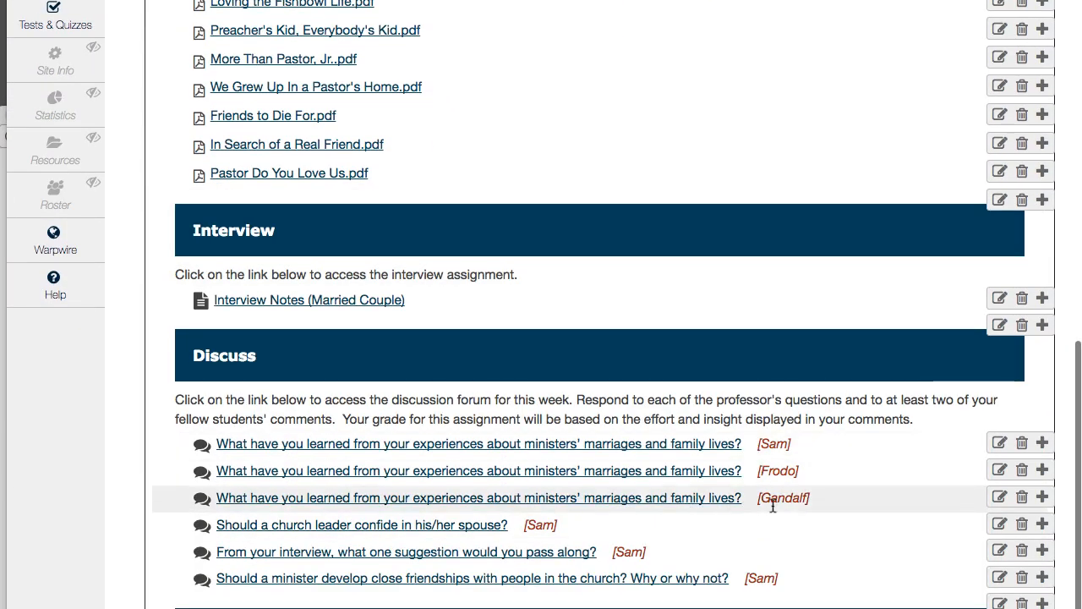
Step: Link the WEEK 4 - Aragorn topic "What have you learned from your experiences about ministers' marriages and family lives?" directly below the Gandalf link in Discuss
click(1042, 525)
click(442, 398)
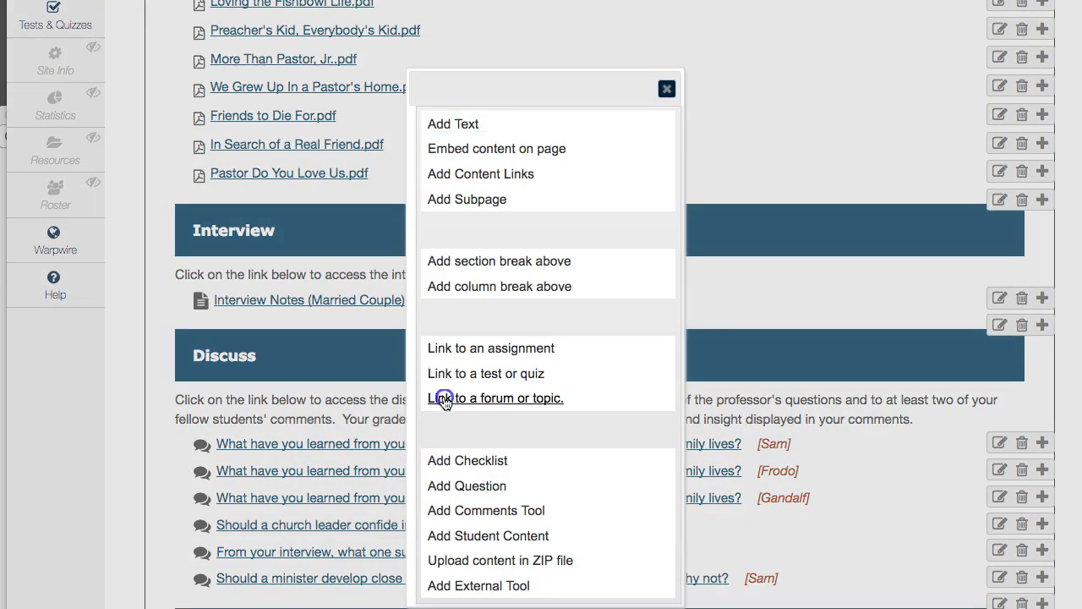
scroll(446, 404, down, 7)
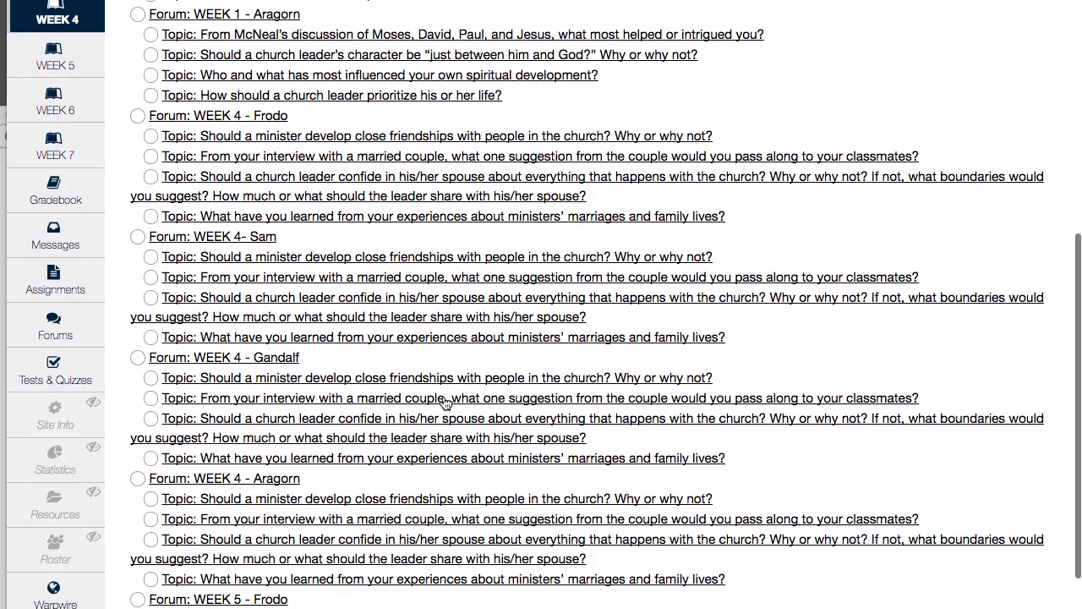
scroll(288, 447, down, 1)
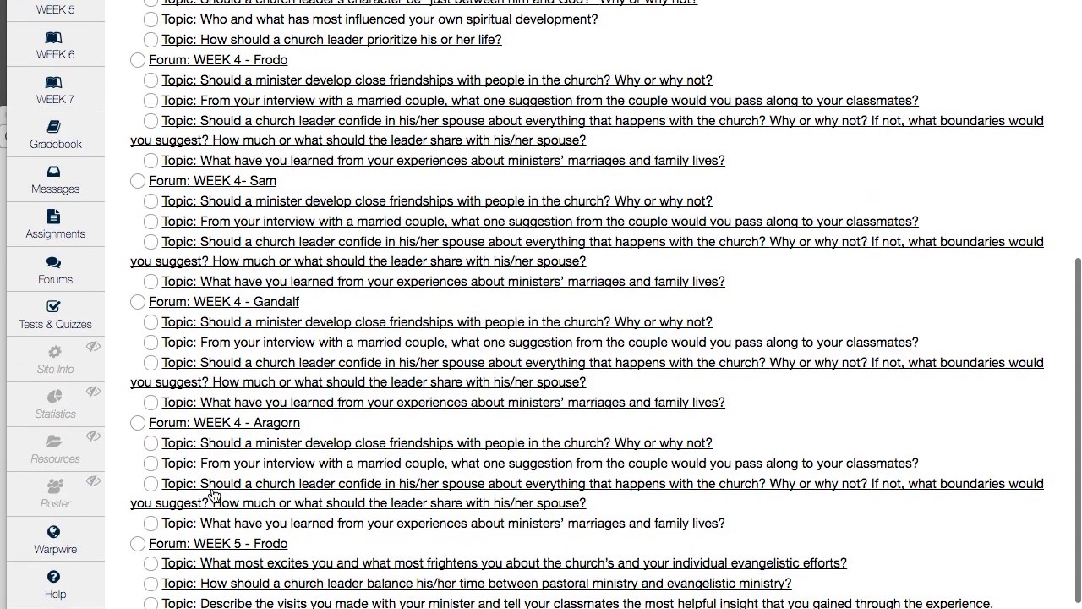
click(151, 523)
scroll(150, 525, down, 5)
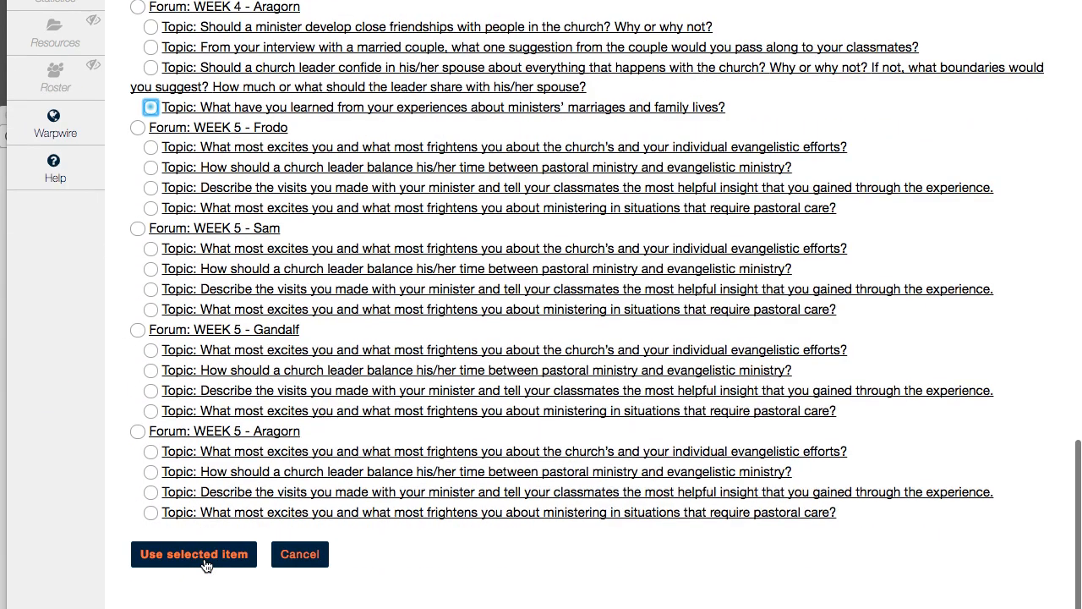
click(205, 565)
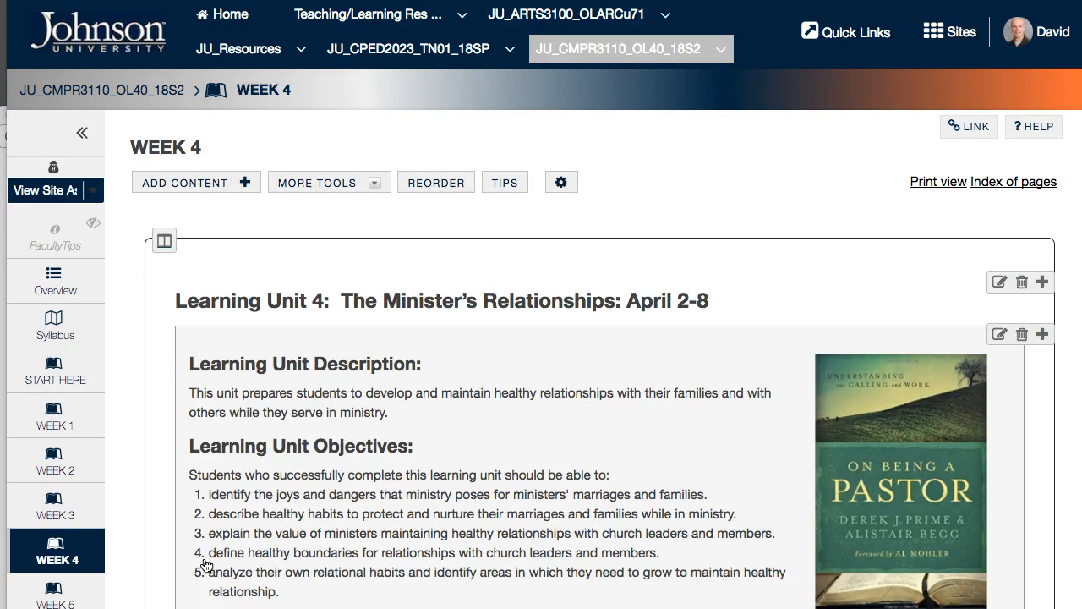
scroll(206, 565, down, 5)
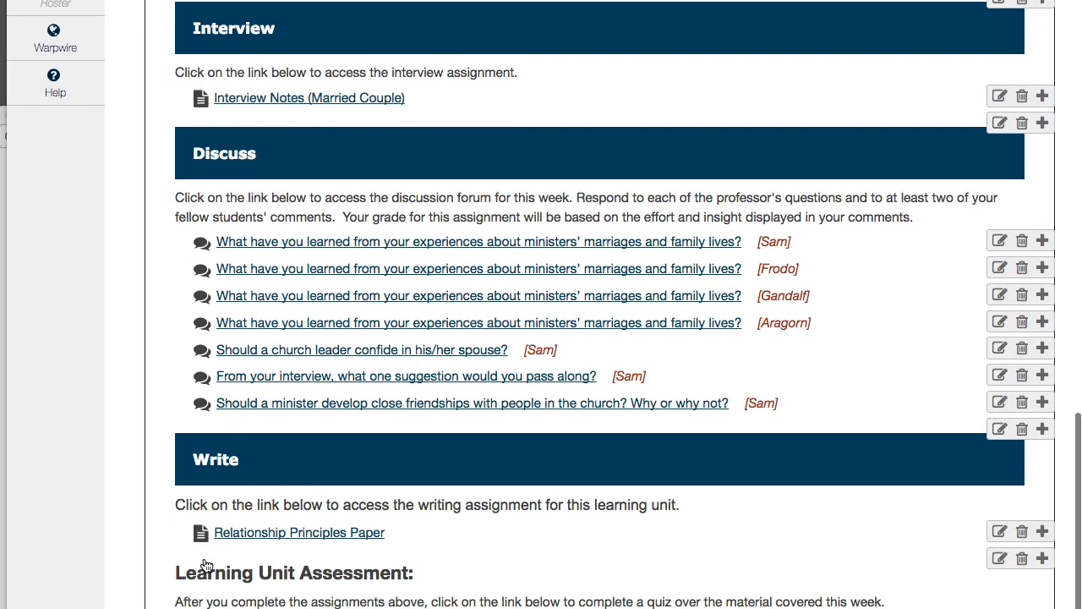